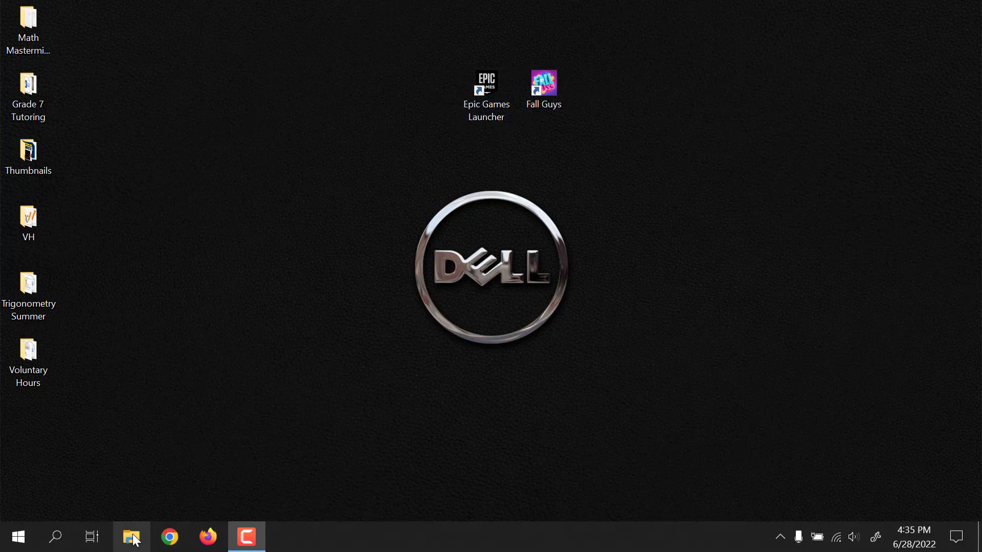
# - Open the folder C:\Program Files (x86)\Epic Games\Launcher\Engine\Binaries\Win64 in File Explorer
pyautogui.click(132, 538)
pyautogui.moveTo(462, 64); pyautogui.dragTo(506, 46)
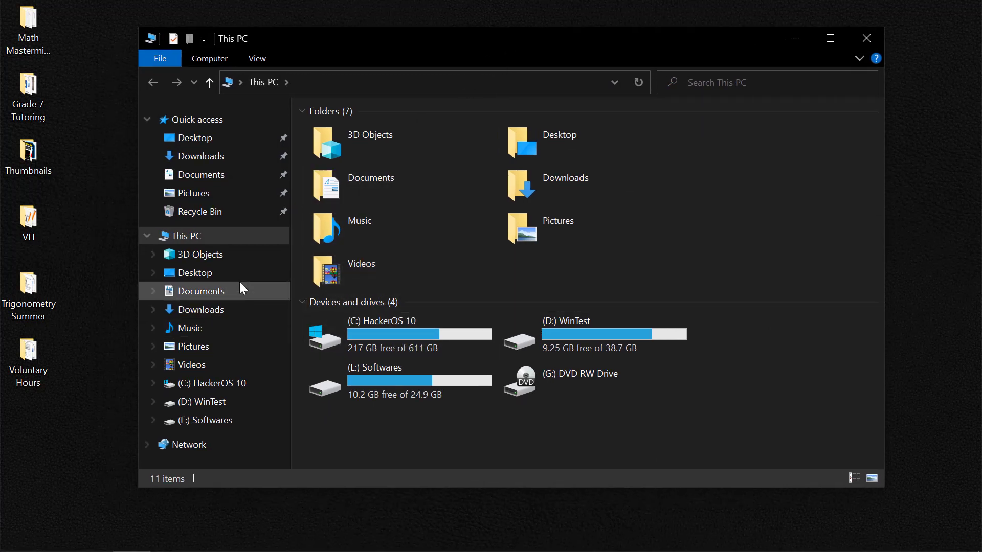
pyautogui.doubleClick(420, 336)
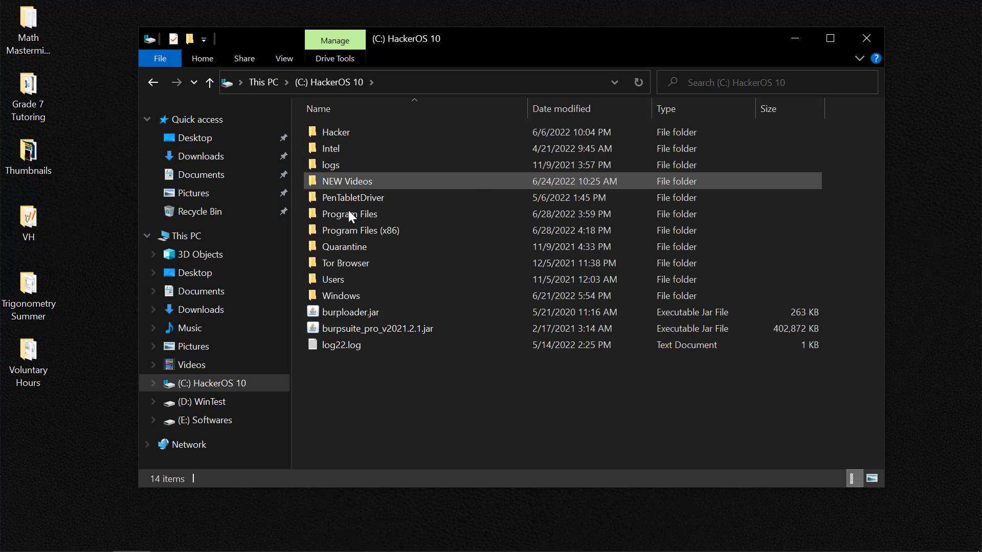
pyautogui.doubleClick(379, 232)
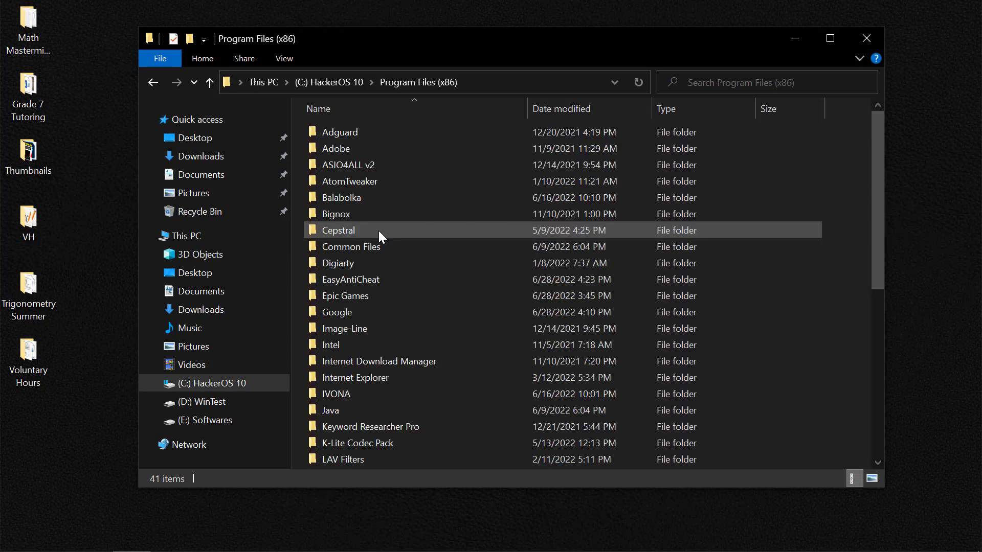
pyautogui.doubleClick(363, 296)
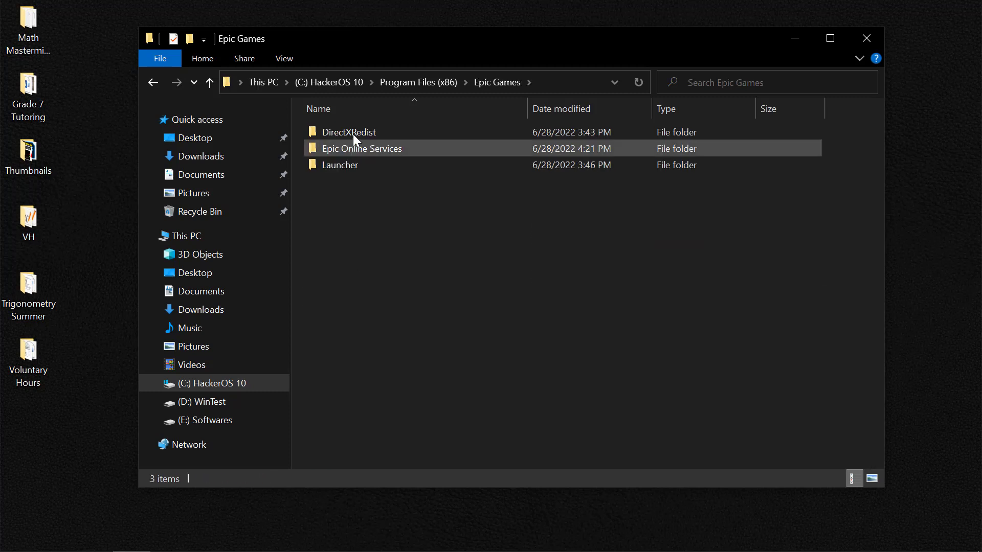
pyautogui.doubleClick(357, 168)
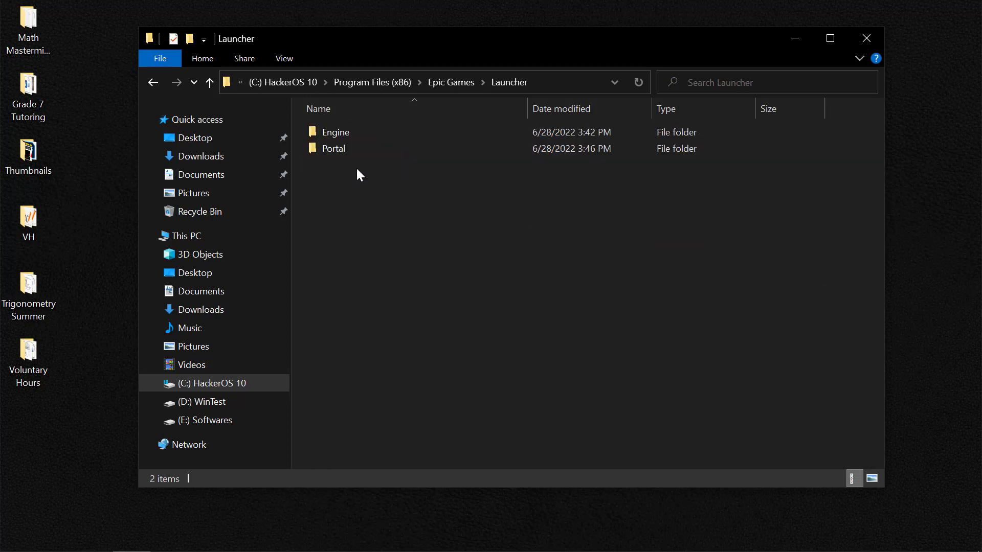
pyautogui.doubleClick(351, 133)
pyautogui.doubleClick(345, 131)
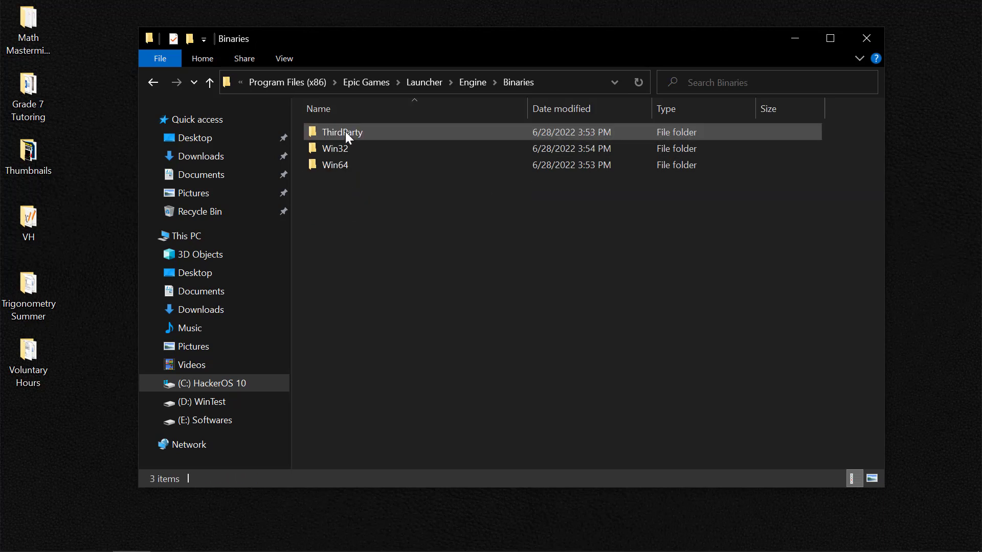
pyautogui.press('Down')
pyautogui.press('Down')
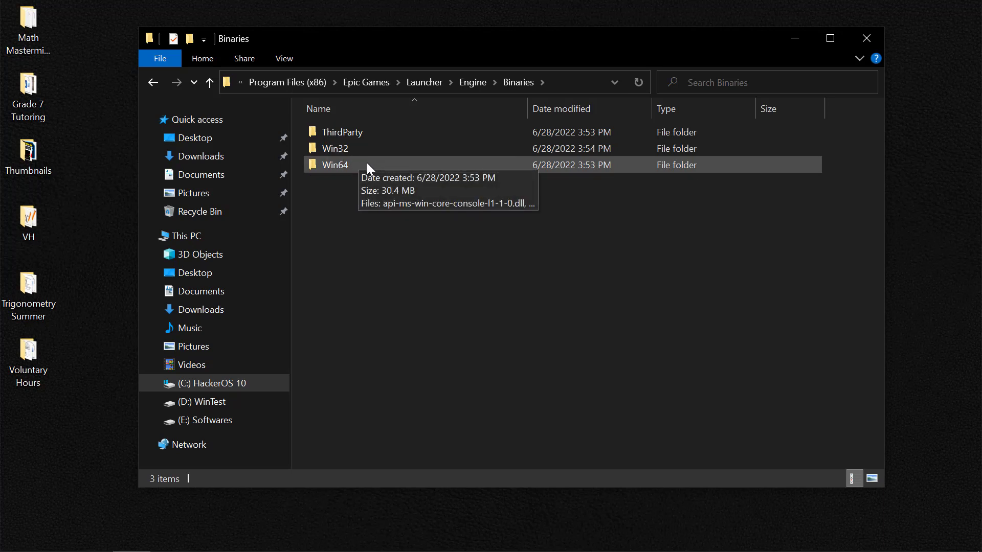
pyautogui.doubleClick(367, 163)
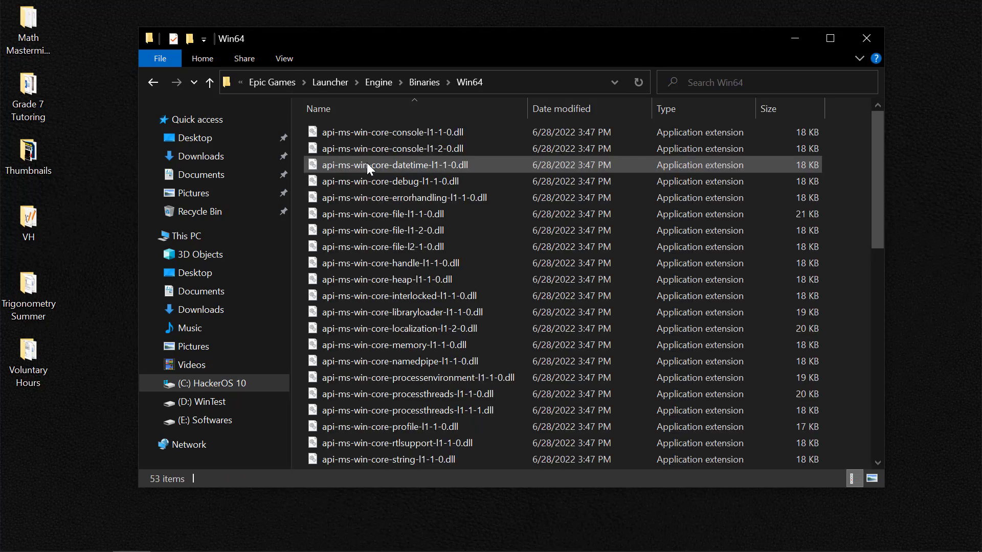
# - Open the compatibility properties of EpicGamesLauncher.exe in the Win64 folder
pyautogui.scroll(-11, 368, 168)
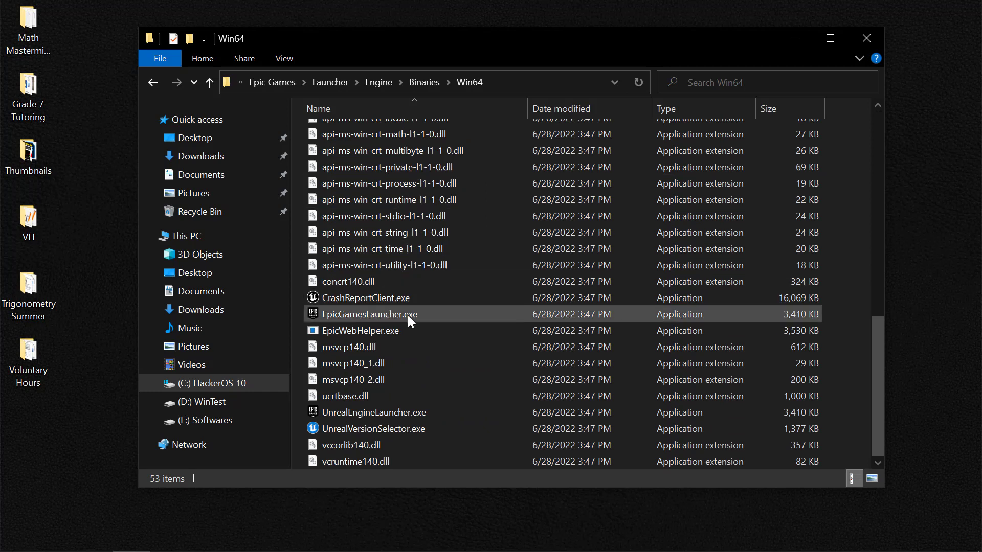
pyautogui.click(373, 314)
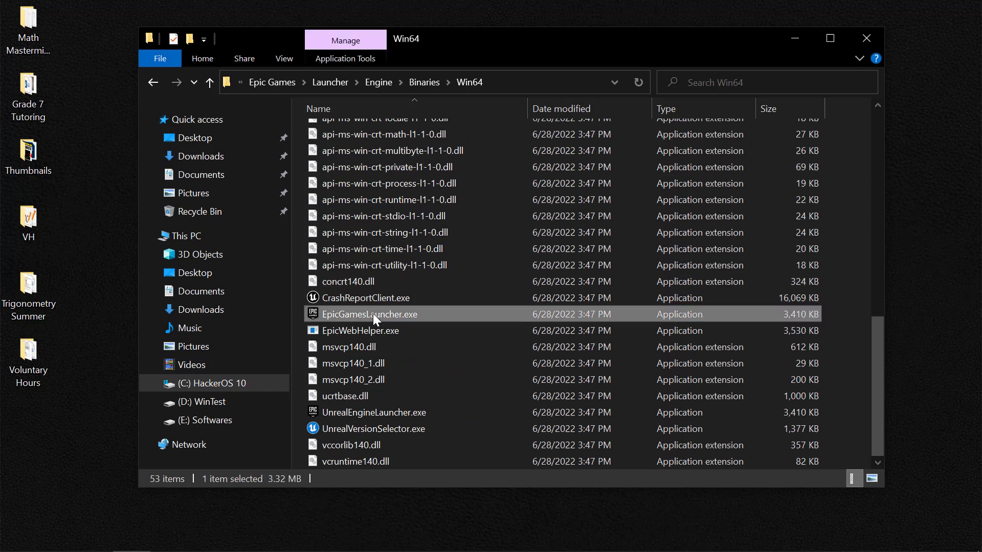
pyautogui.rightClick(373, 314)
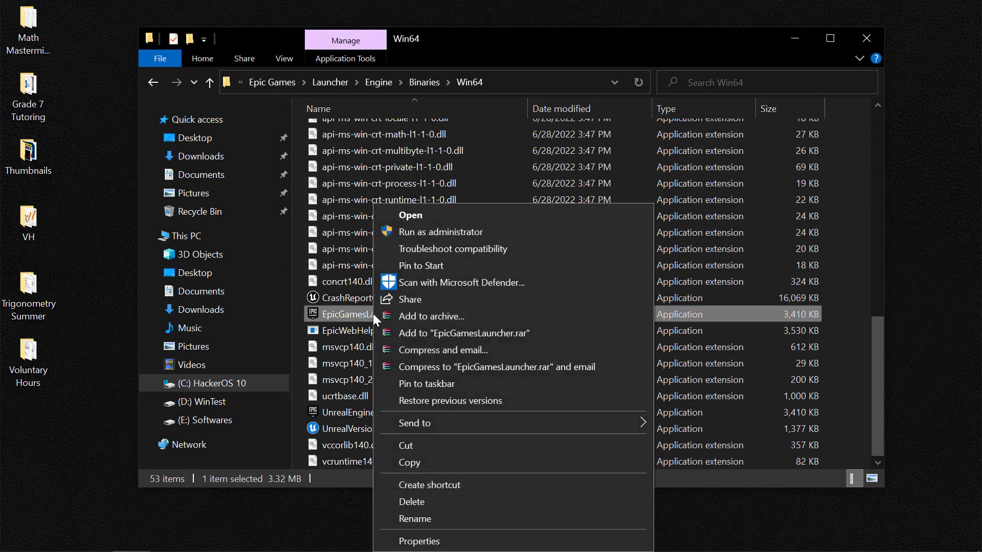
pyautogui.click(442, 540)
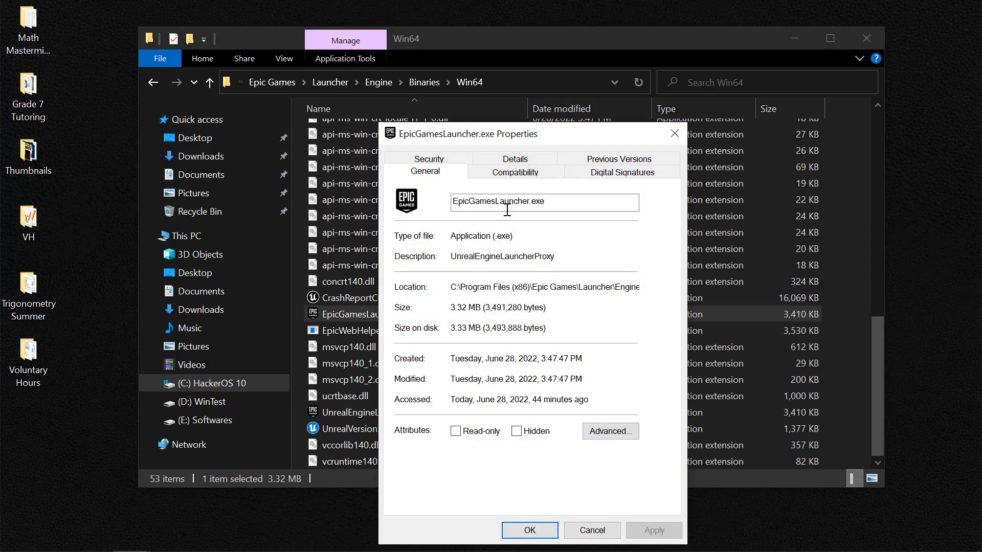
pyautogui.click(535, 174)
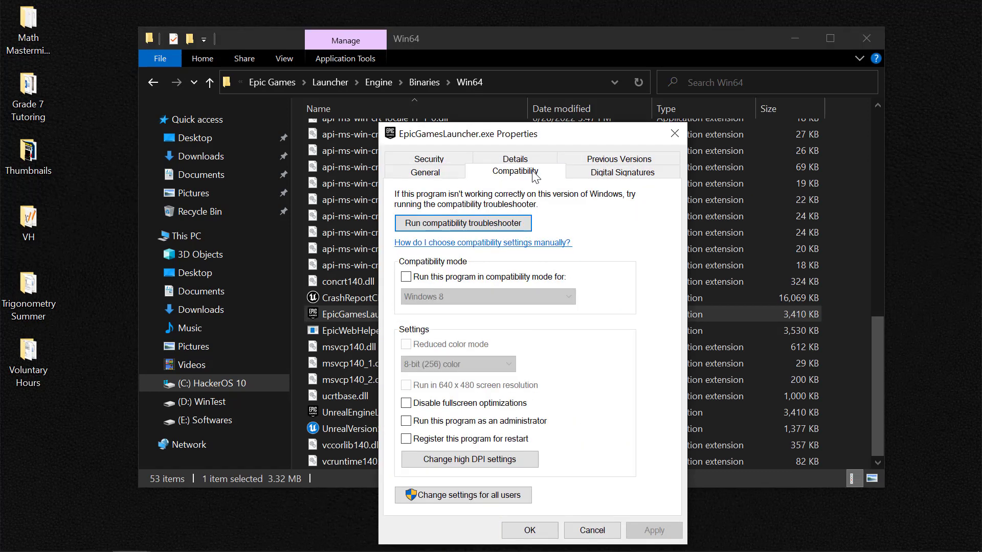
# - Set EpicGamesLauncher.exe to run in Windows 8 compatibility mode and as an administrator, and apply the settings
pyautogui.click(433, 278)
pyautogui.click(476, 297)
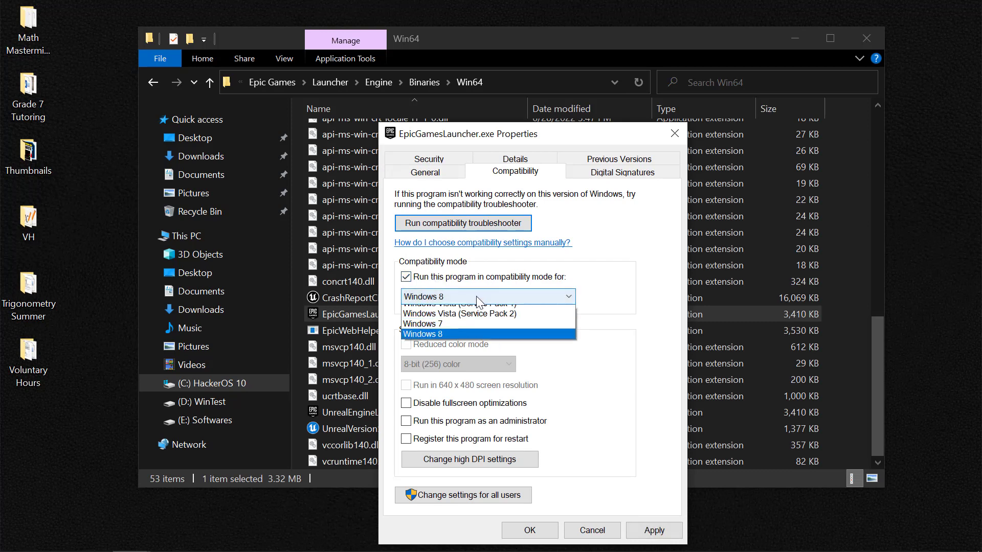
pyautogui.click(476, 296)
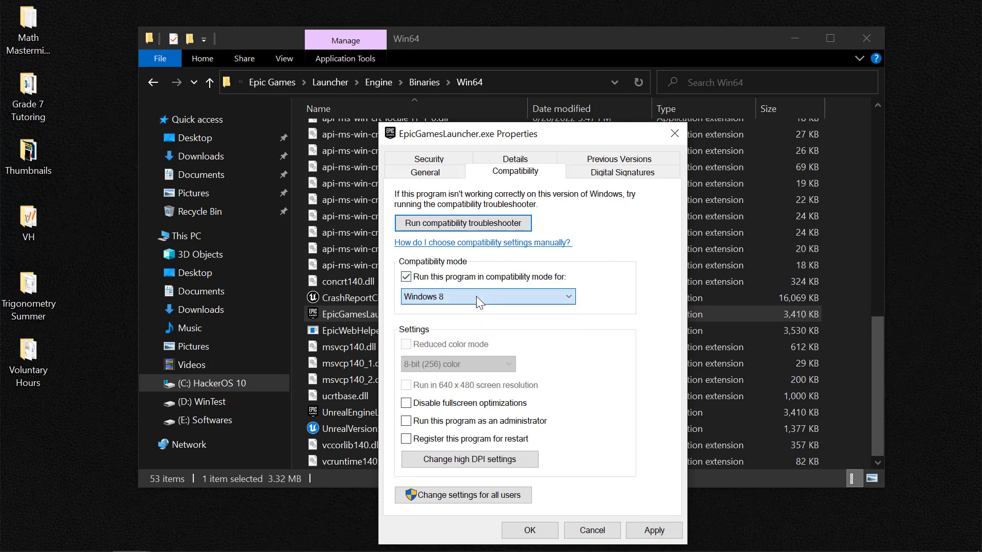
pyautogui.click(446, 423)
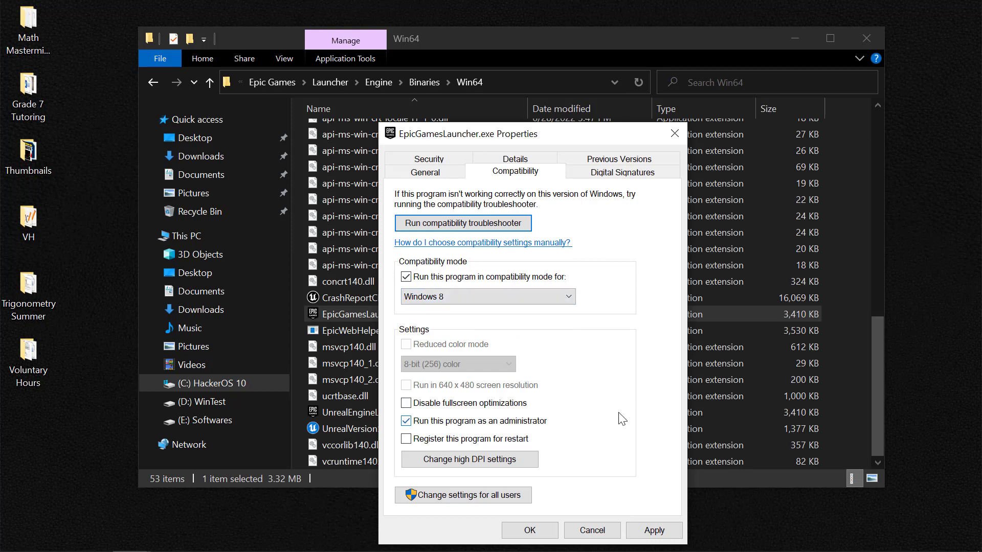
pyautogui.click(654, 530)
pyautogui.click(532, 530)
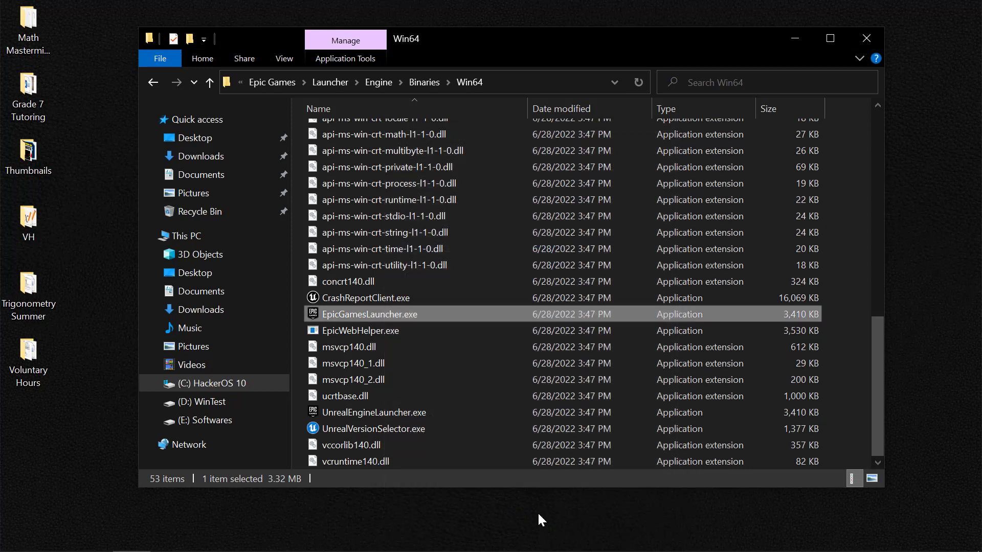
# - Go to the FallGuys game folder under C:\Program Files\Epic Games
pyautogui.scroll(1, 376, 262)
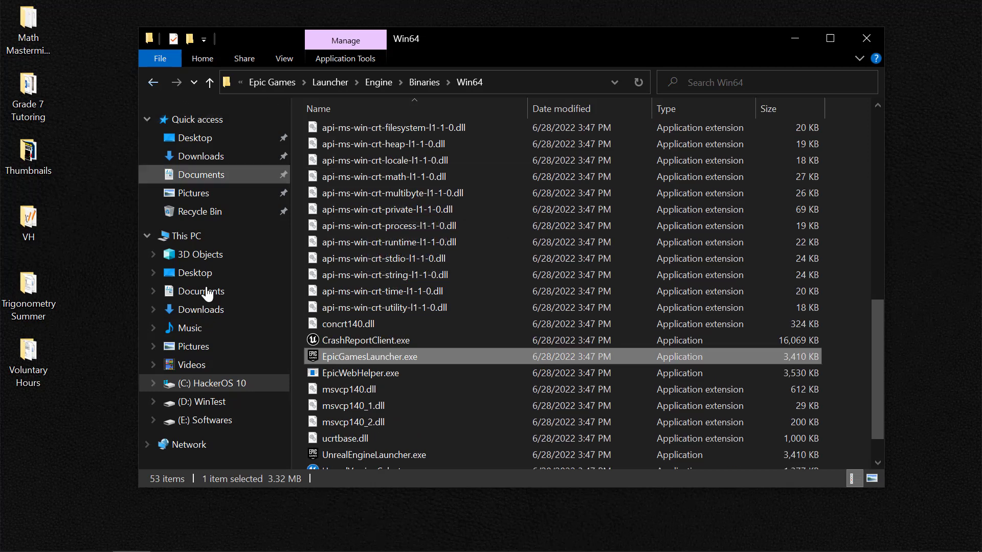
pyautogui.click(210, 231)
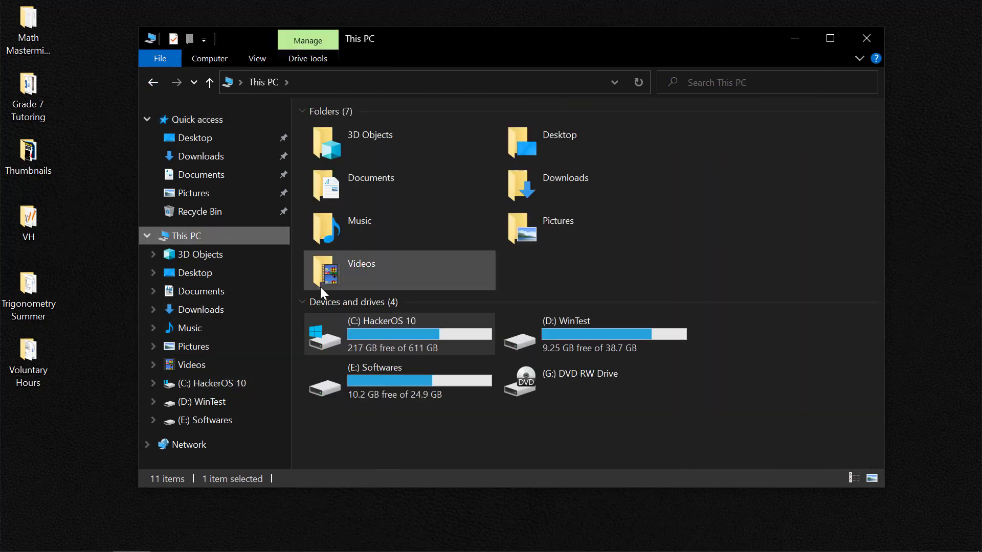
pyautogui.doubleClick(389, 337)
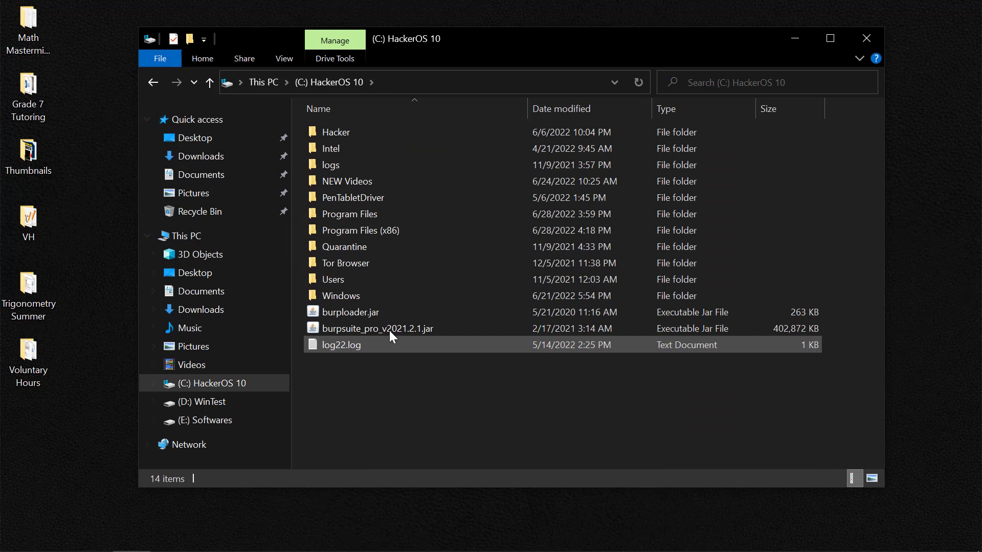
pyautogui.doubleClick(374, 214)
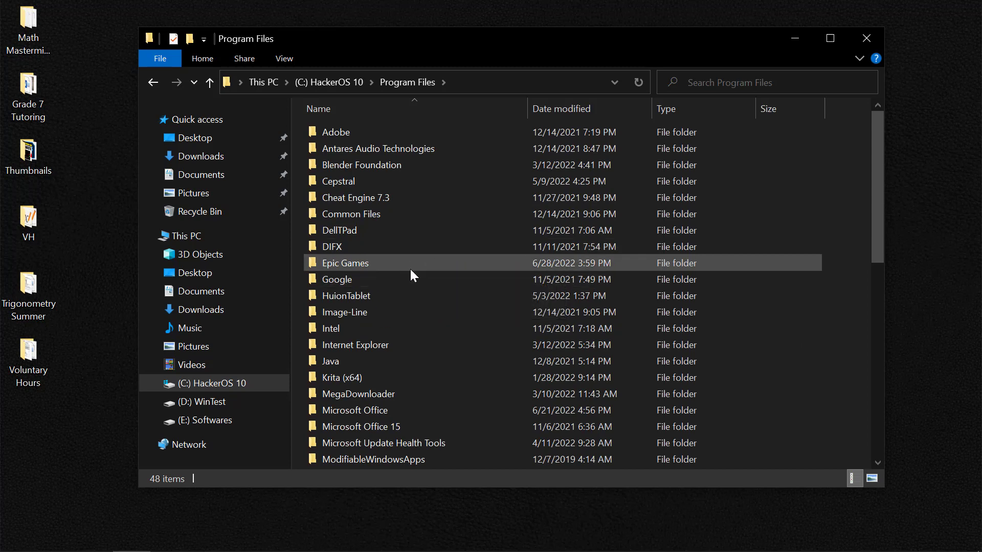
pyautogui.doubleClick(389, 263)
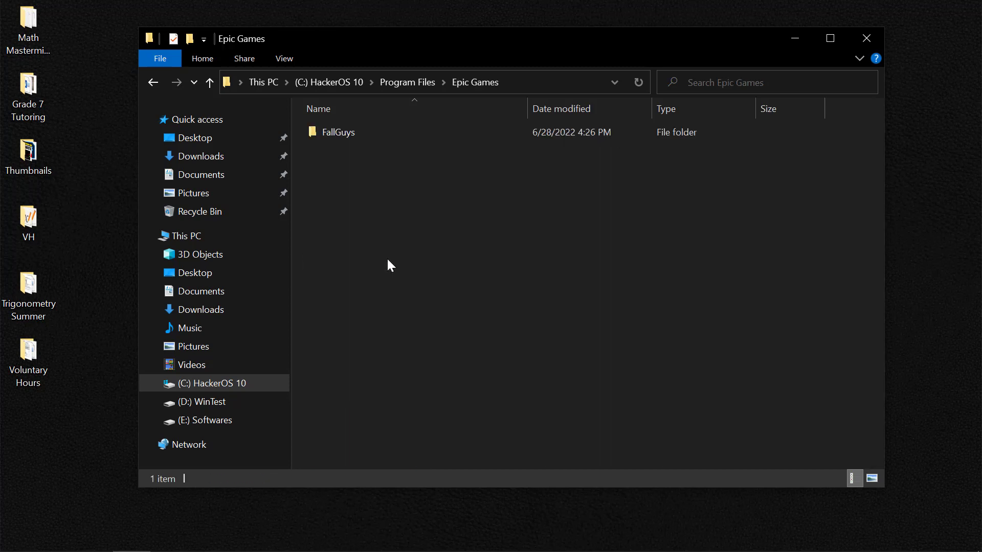
pyautogui.doubleClick(335, 133)
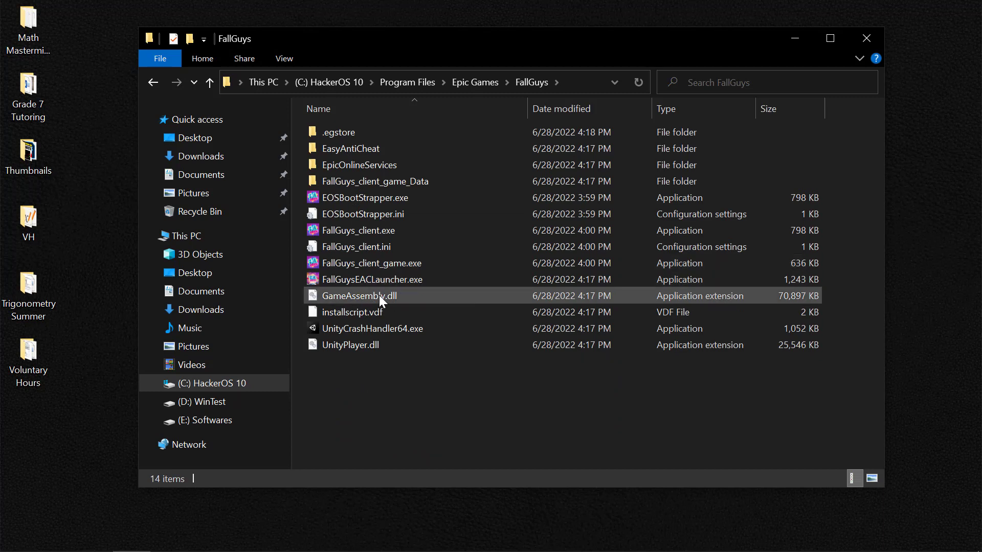
# - Open the compatibility properties of FallGuysEACLauncher.exe in the FallGuys folder
pyautogui.moveTo(380, 287)
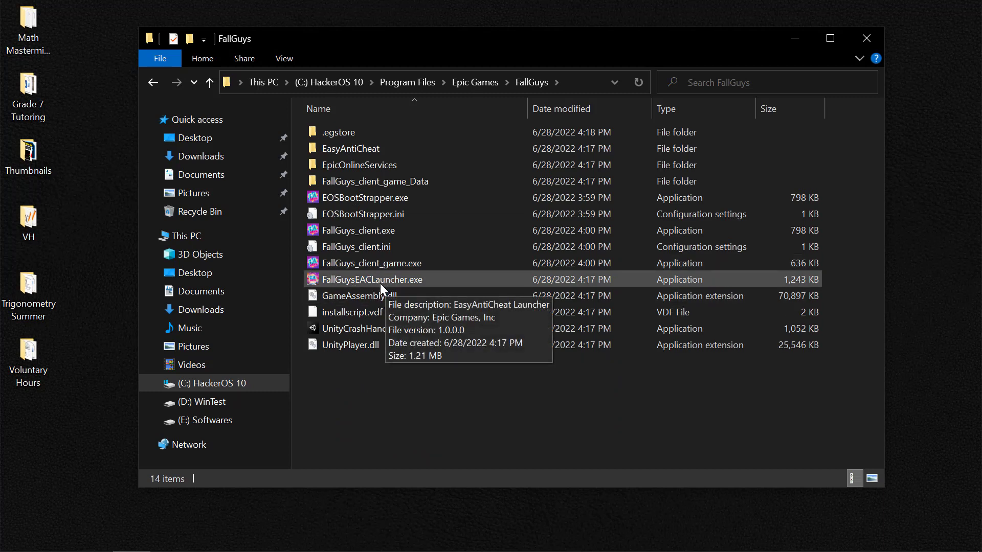
pyautogui.click(391, 281)
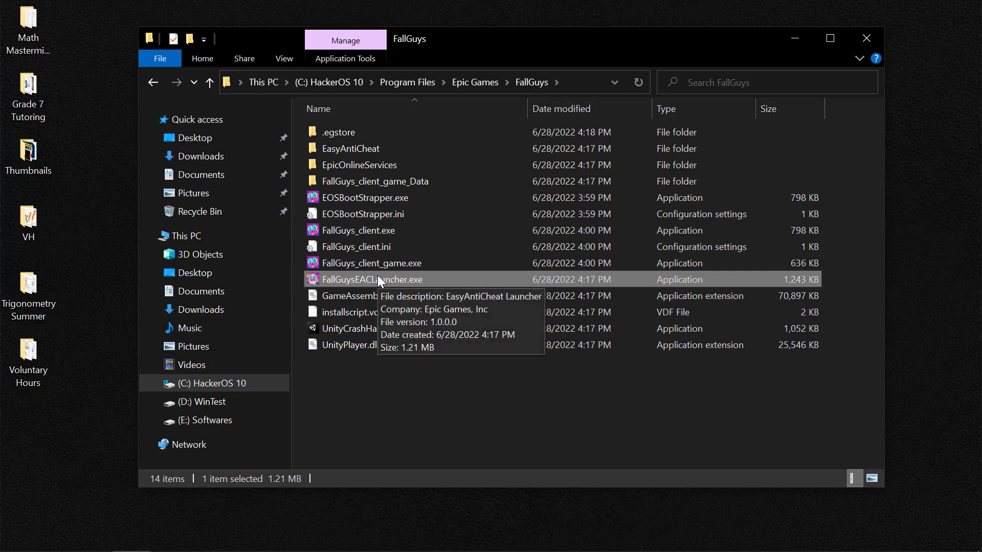
pyautogui.rightClick(378, 276)
pyautogui.click(448, 534)
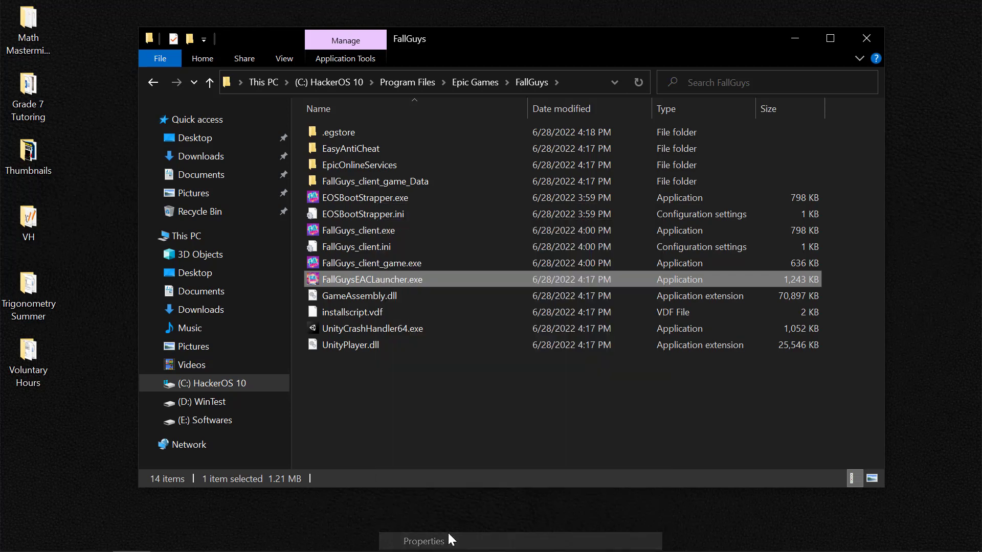
pyautogui.click(512, 174)
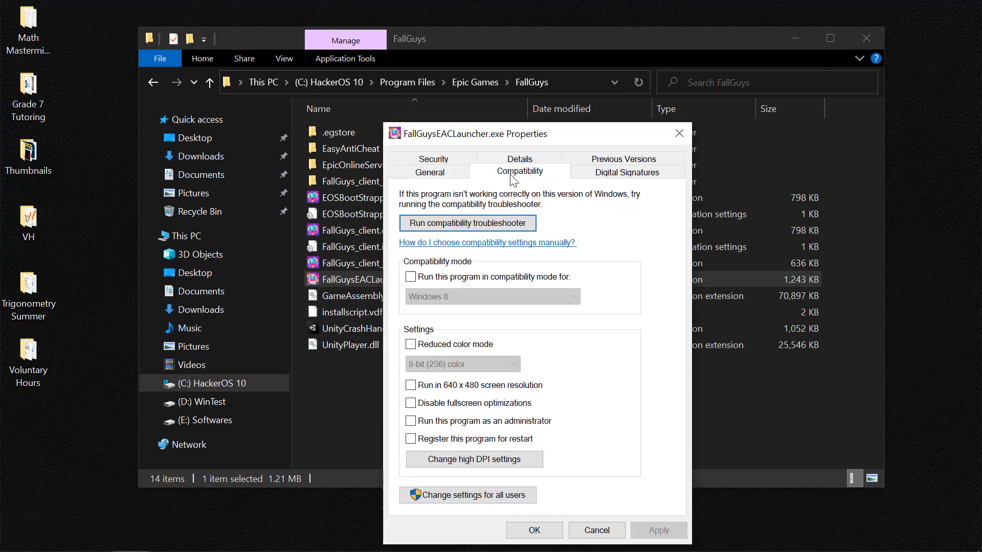
# - Set FallGuysEACLauncher.exe to run in Windows 8 compatibility mode and as an administrator, and apply the settings
pyautogui.click(438, 277)
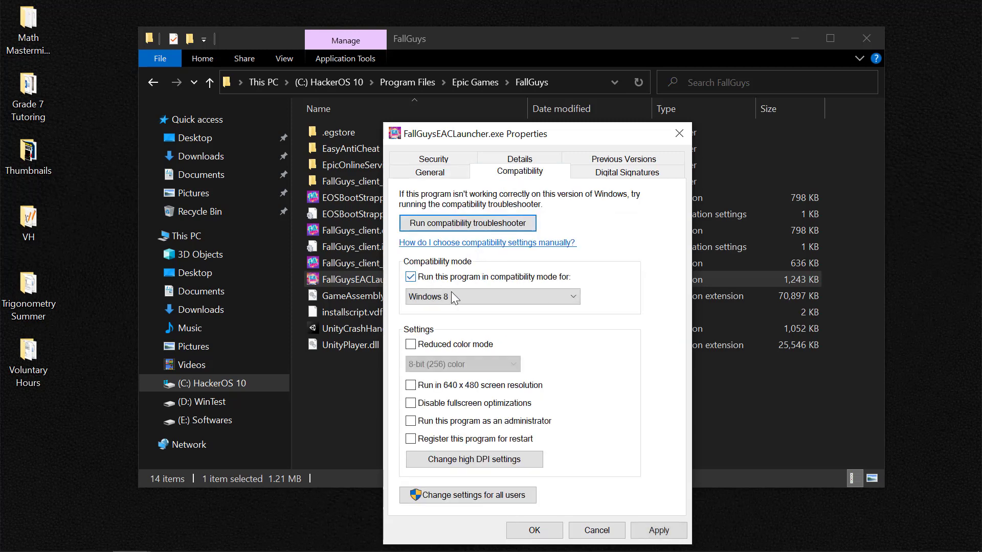
pyautogui.click(456, 298)
pyautogui.click(455, 297)
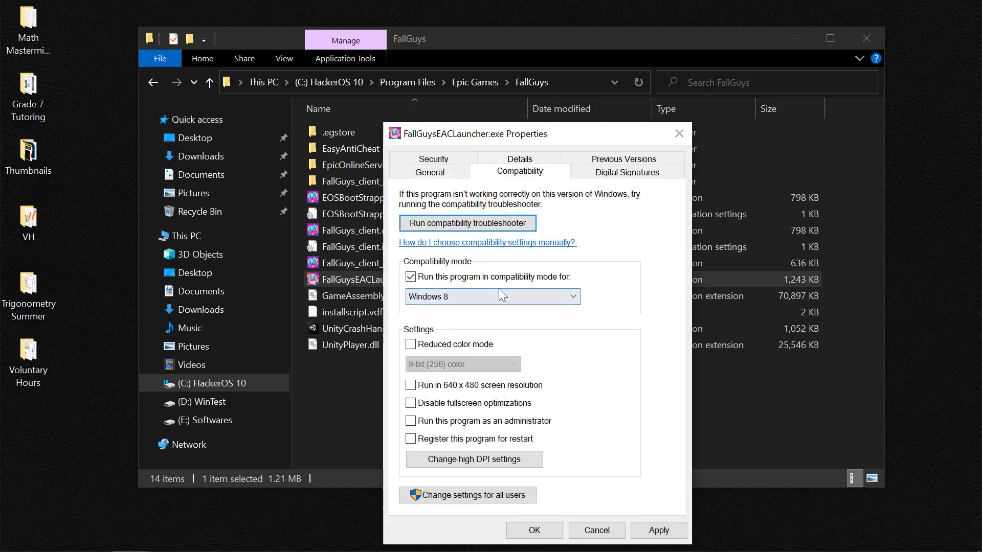
pyautogui.click(471, 422)
pyautogui.click(658, 530)
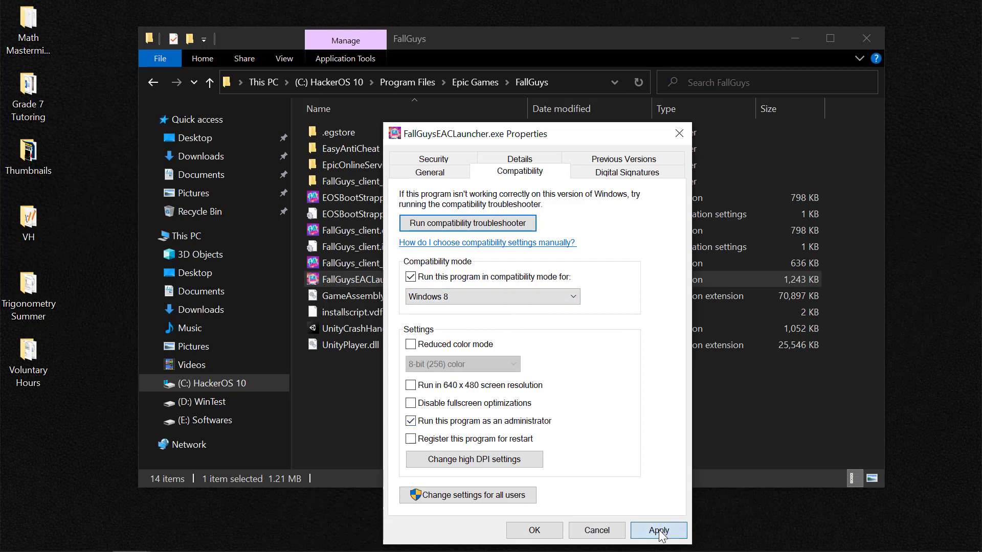
pyautogui.click(552, 529)
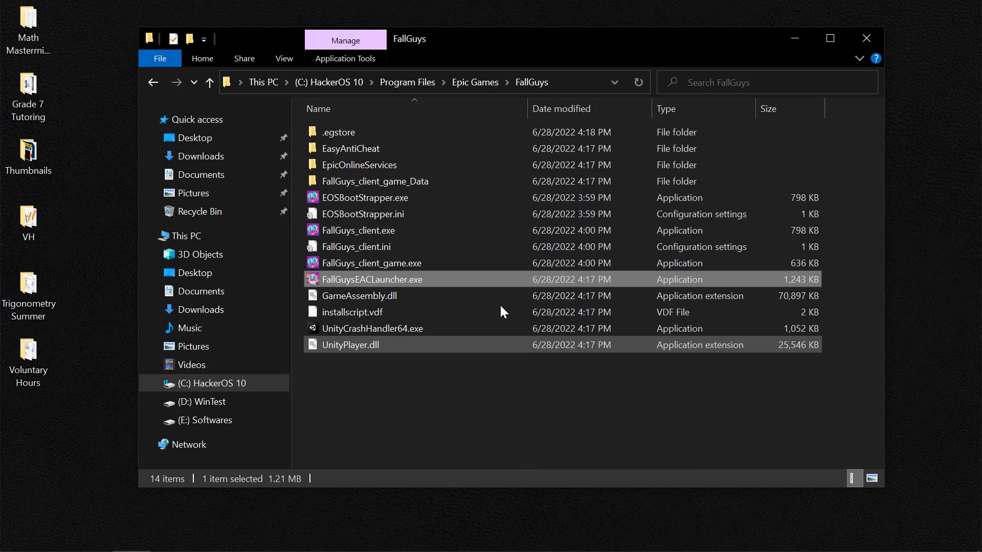
# - Switch to the Epic Games Launcher, verify the Fall Guys files from the library, and minimize the launcher
pyautogui.click(201, 239)
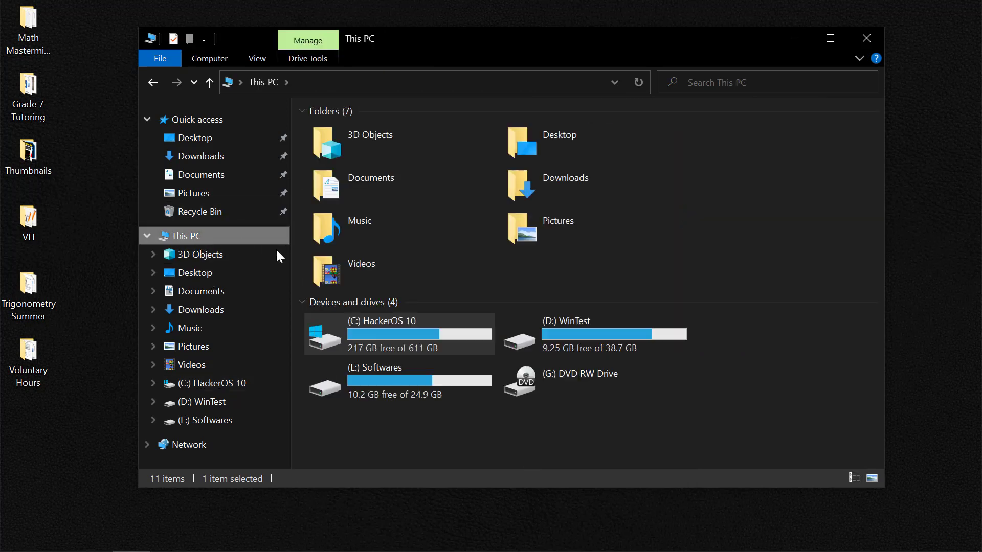
pyautogui.click(796, 39)
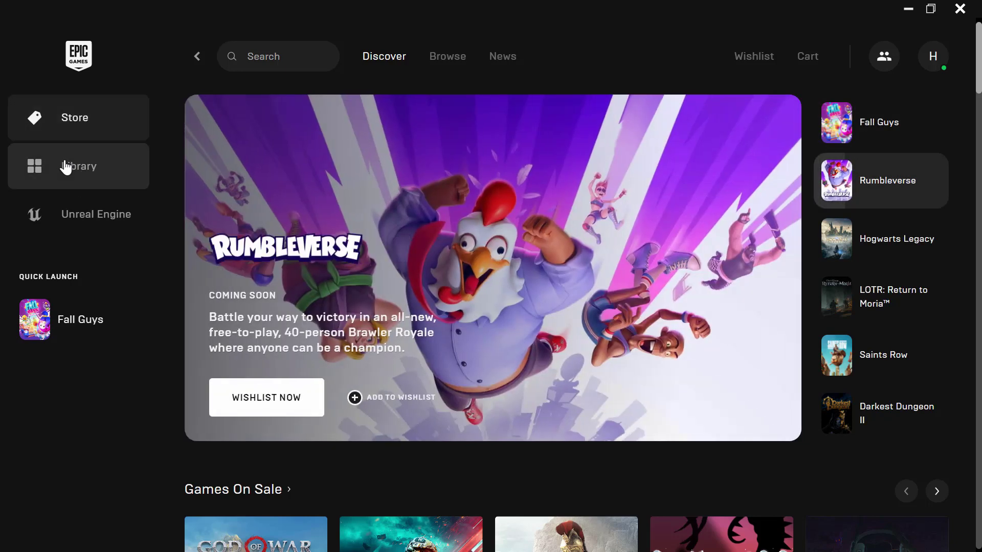
pyautogui.click(65, 167)
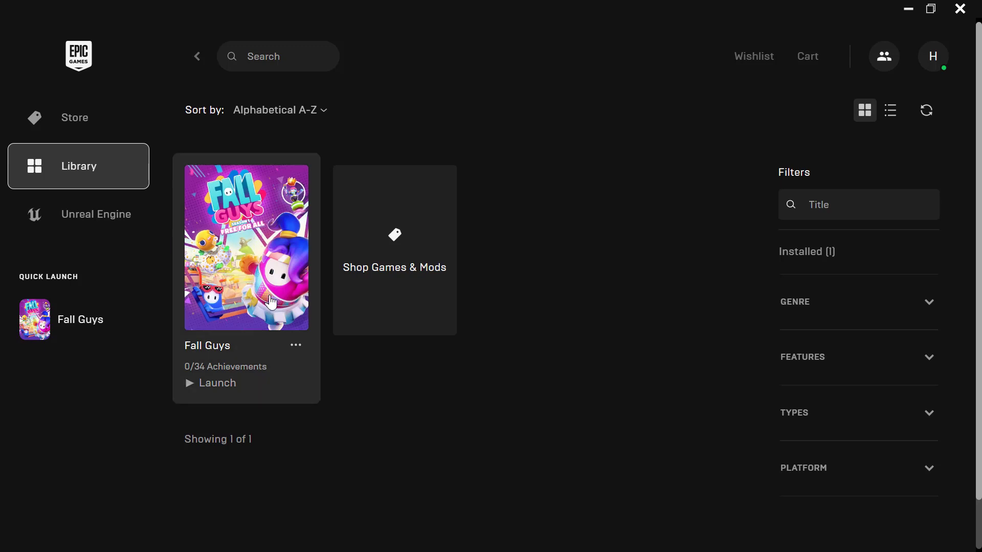
pyautogui.click(297, 350)
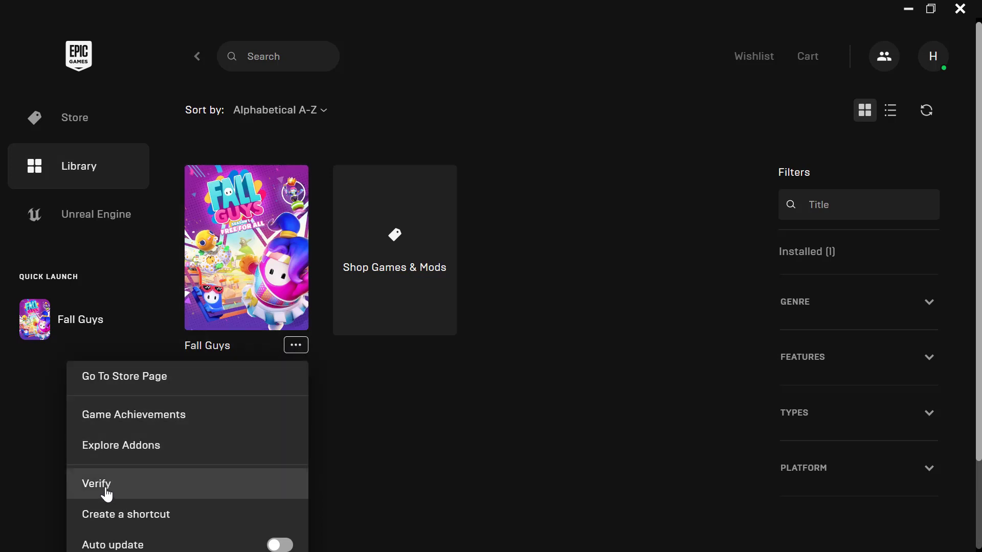
pyautogui.click(104, 495)
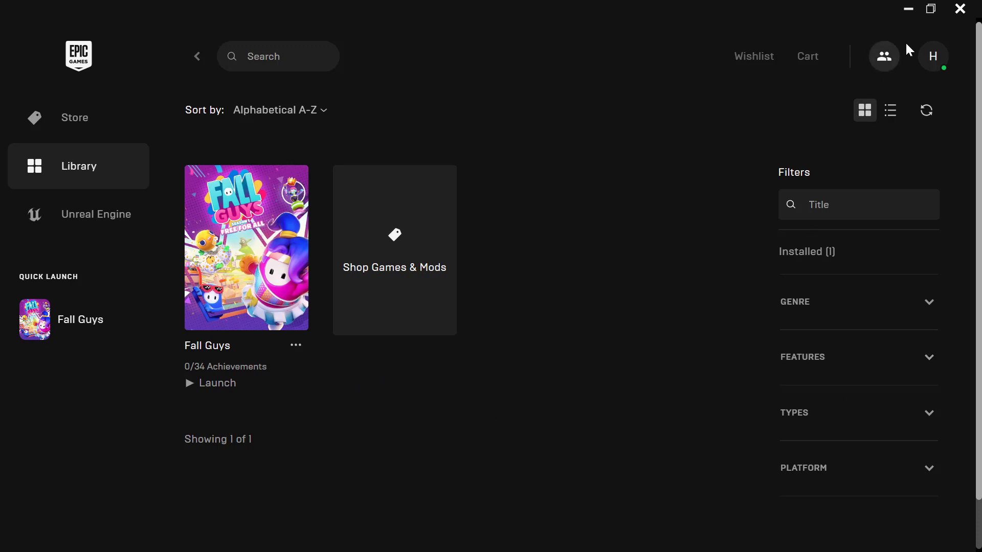
pyautogui.click(909, 9)
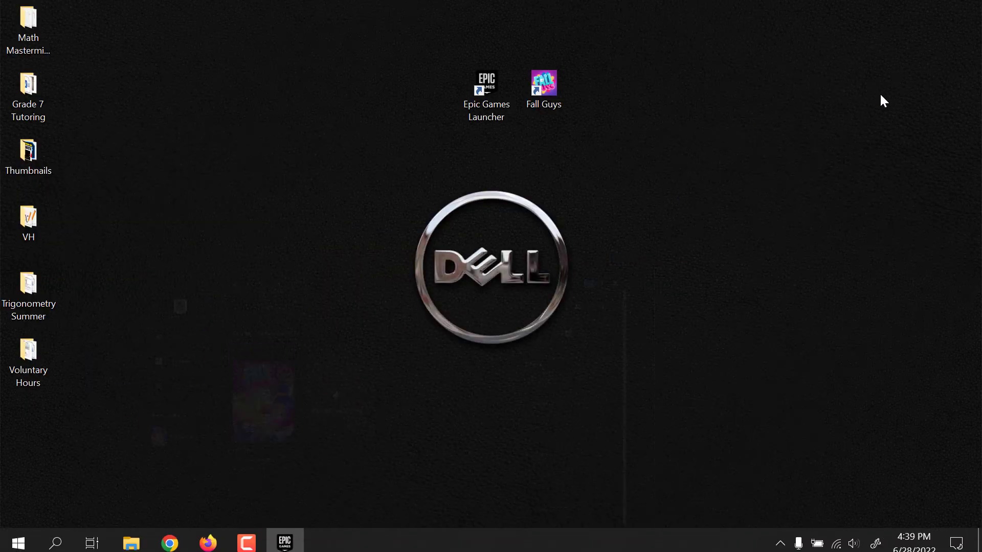
# - In File Explorer, go to the FallGuys folder under C:\Program Files\Epic Games
pyautogui.click(132, 538)
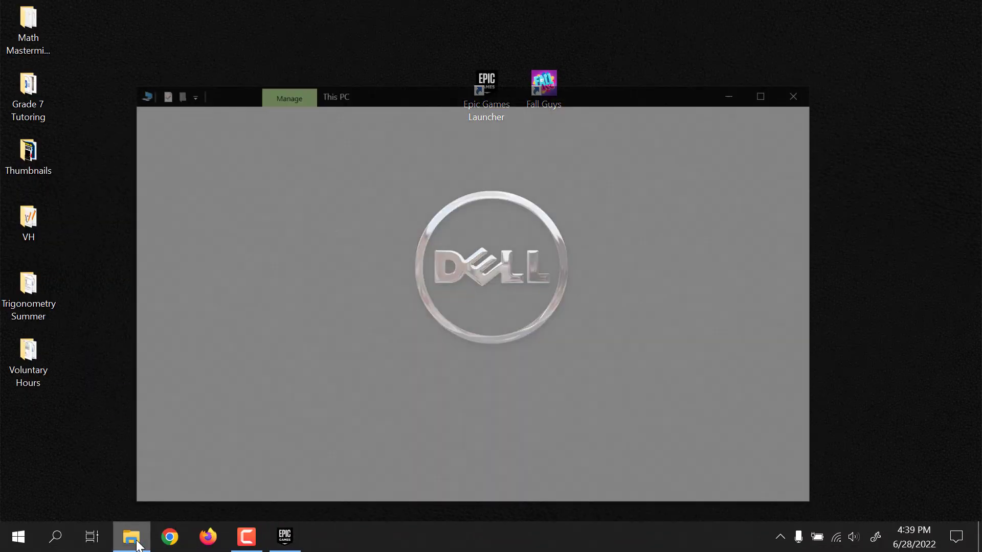
pyautogui.doubleClick(398, 337)
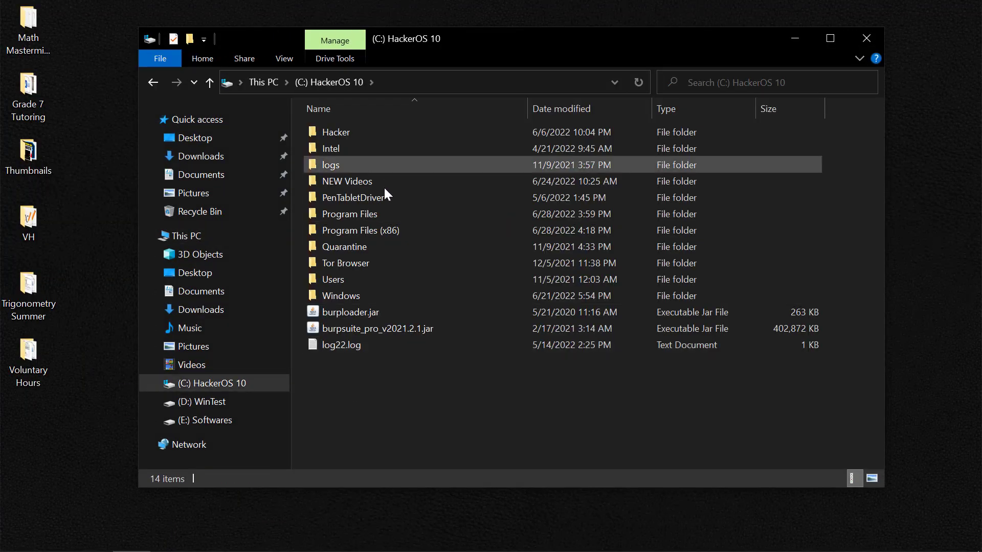
pyautogui.doubleClick(368, 213)
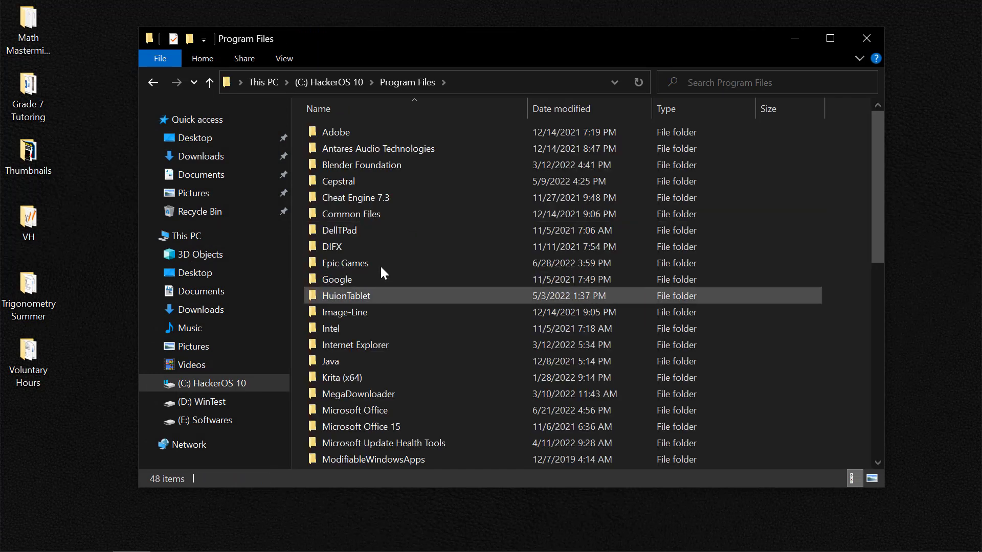
pyautogui.doubleClick(380, 262)
pyautogui.doubleClick(389, 137)
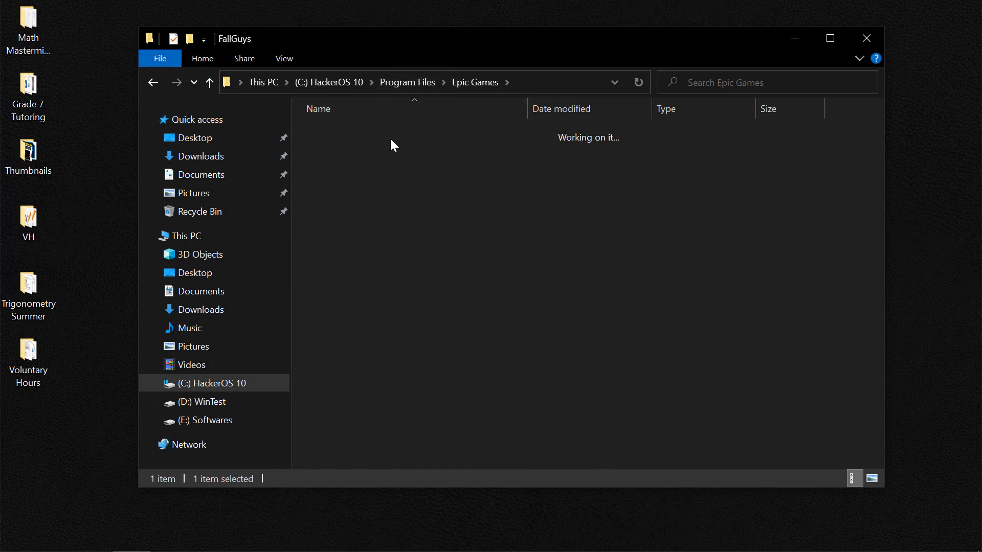
# - Copy the full path of the FallGuys folder and minimize File Explorer
pyautogui.click(572, 81)
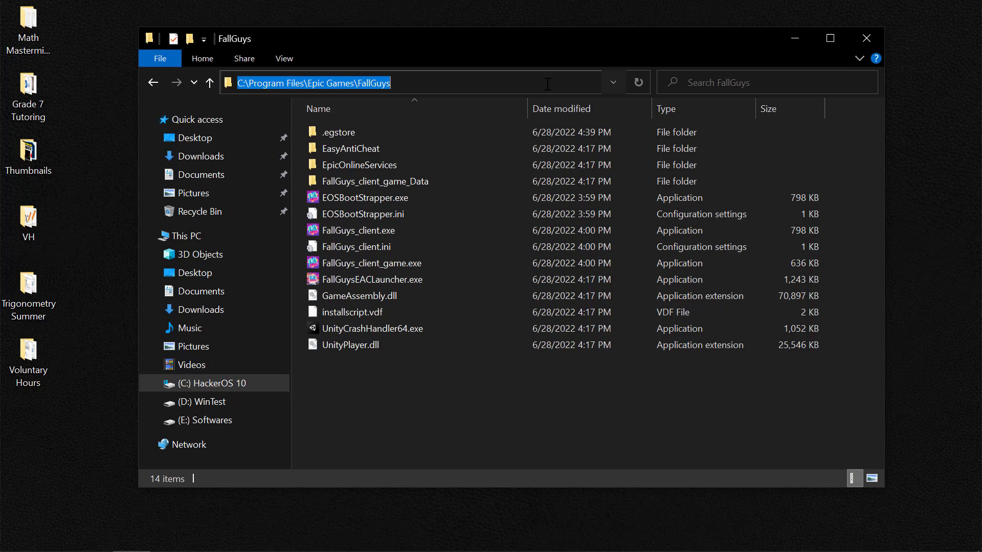
pyautogui.rightClick(392, 84)
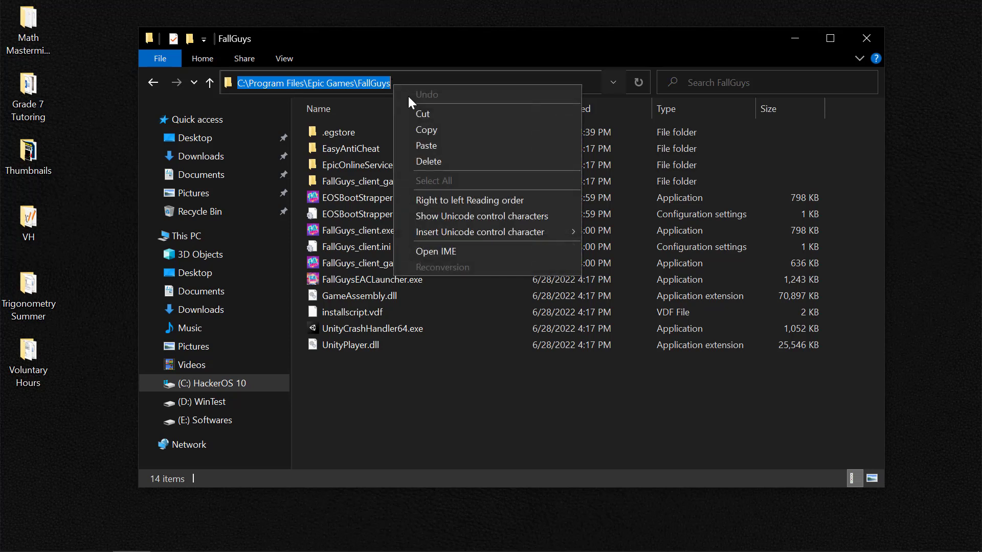
pyautogui.click(437, 131)
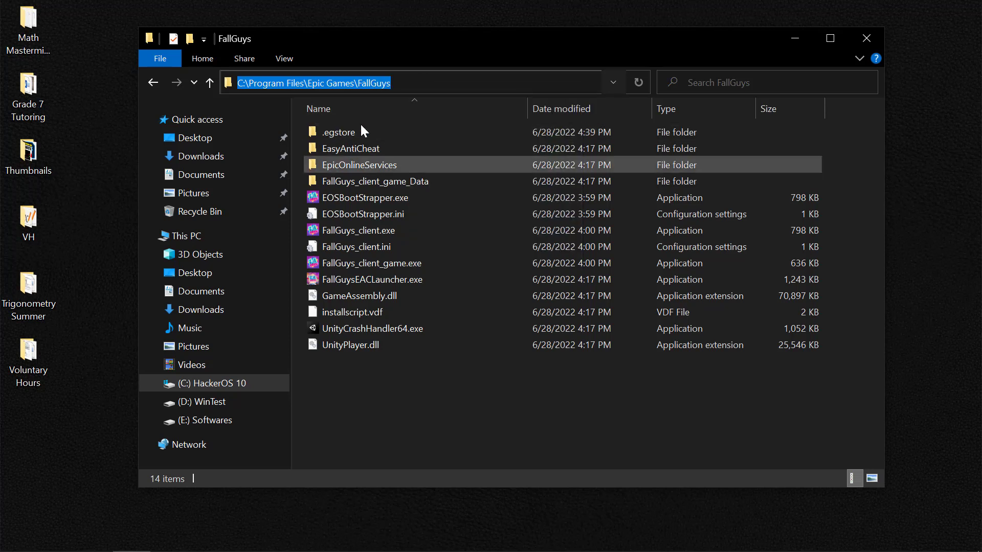
pyautogui.click(798, 34)
# - Search Windows for "security" and open the Windows Security app
pyautogui.click(781, 540)
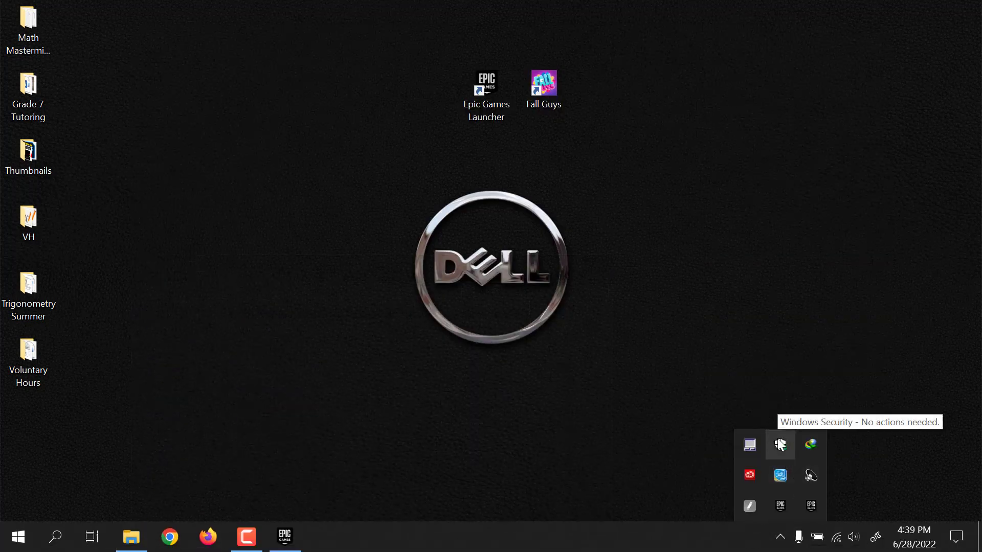
pyautogui.click(19, 537)
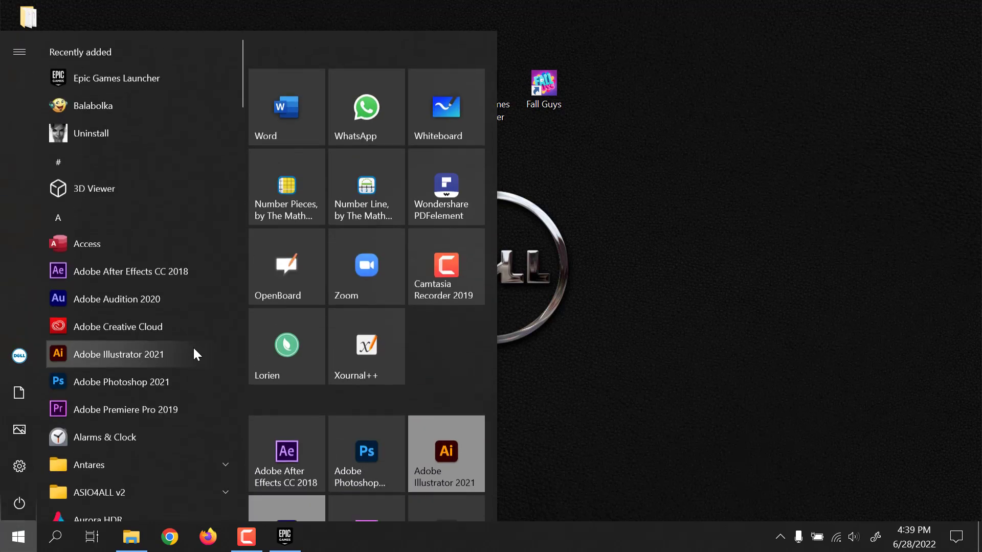
pyautogui.write('secu')
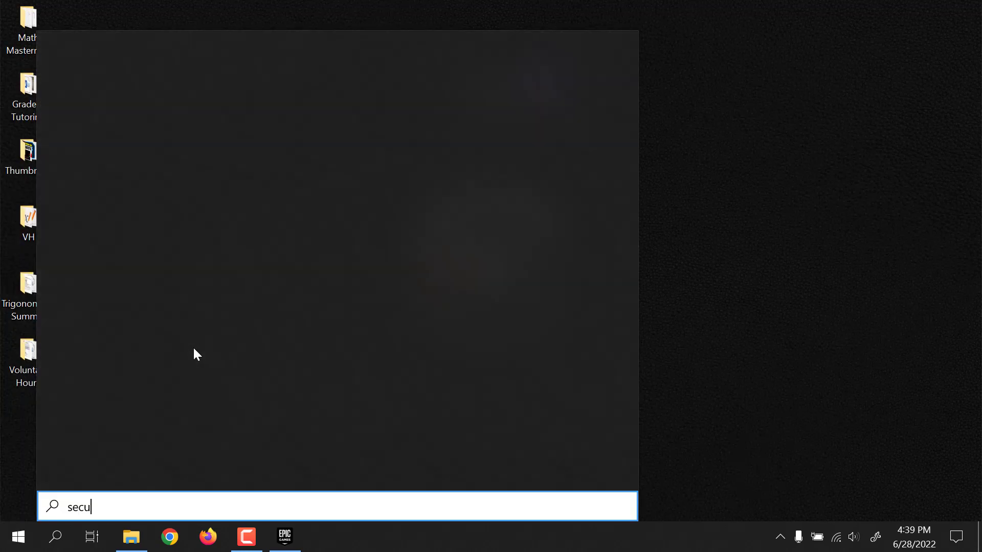
pyautogui.write('rity')
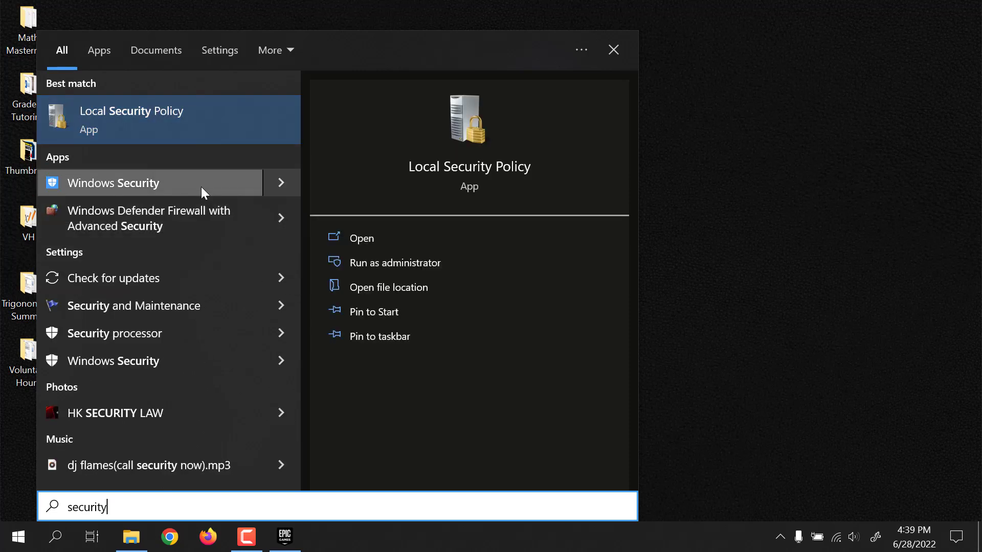
pyautogui.click(189, 184)
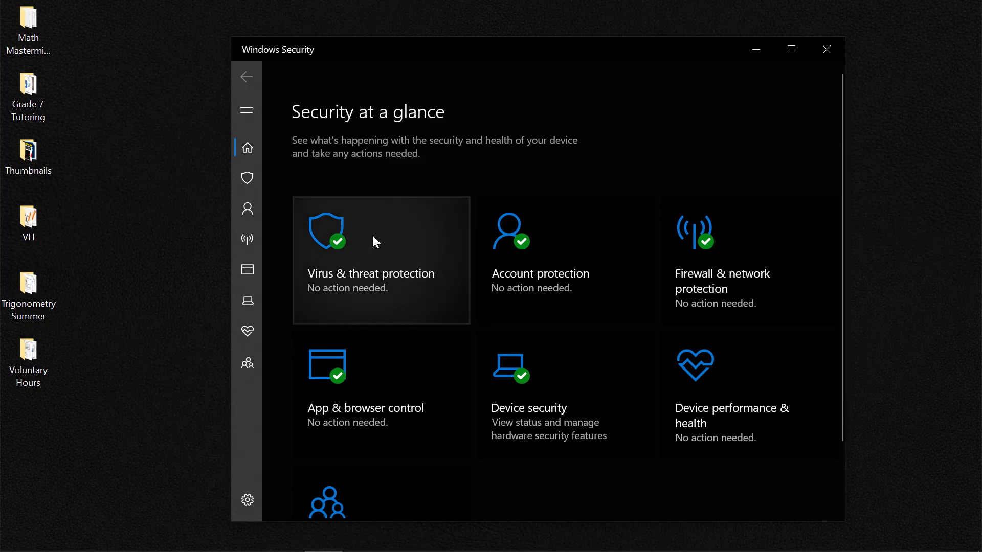
# - Open the Microsoft Defender exclusions list from the virus and threat protection settings
pyautogui.click(352, 238)
pyautogui.scroll(-10, 353, 241)
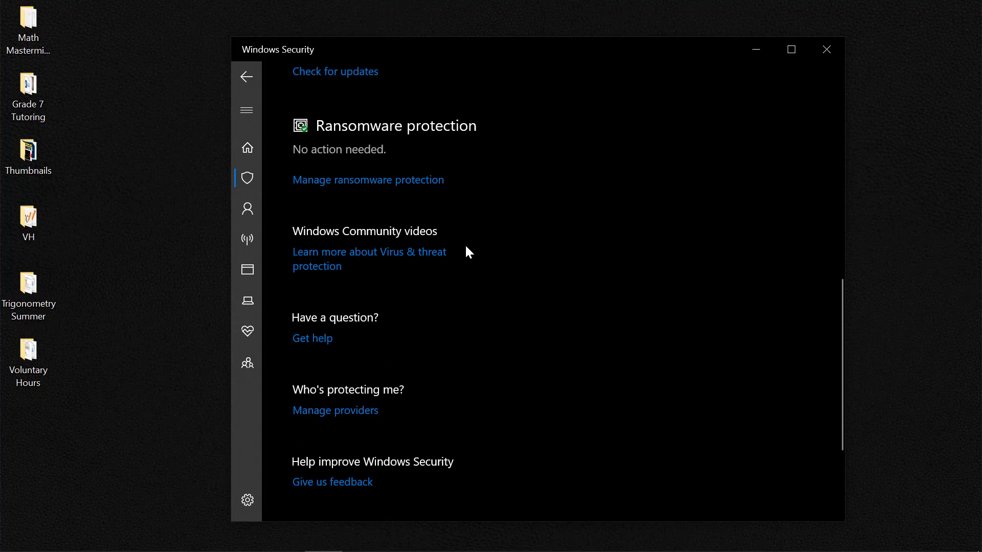
pyautogui.scroll(7, 463, 245)
pyautogui.click(344, 290)
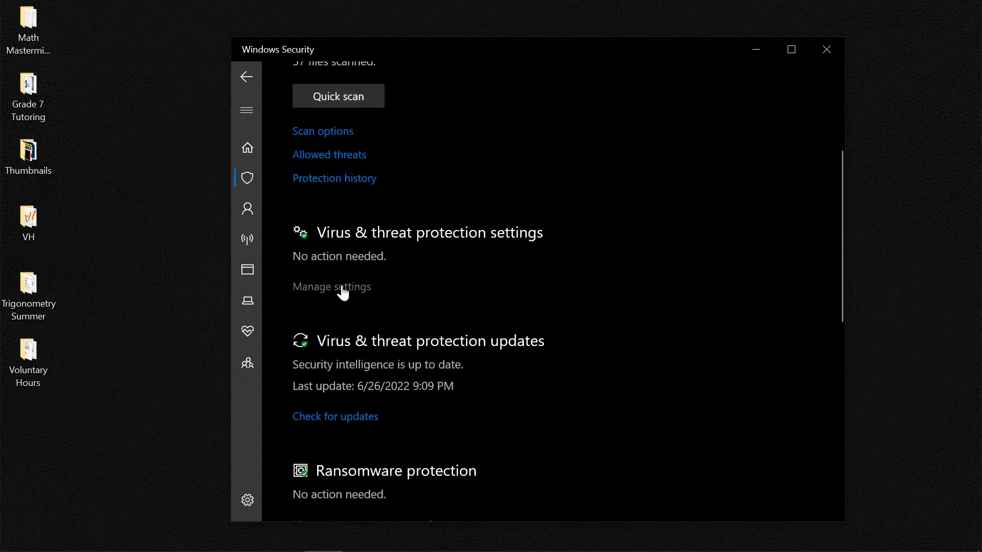
pyautogui.scroll(-10, 493, 279)
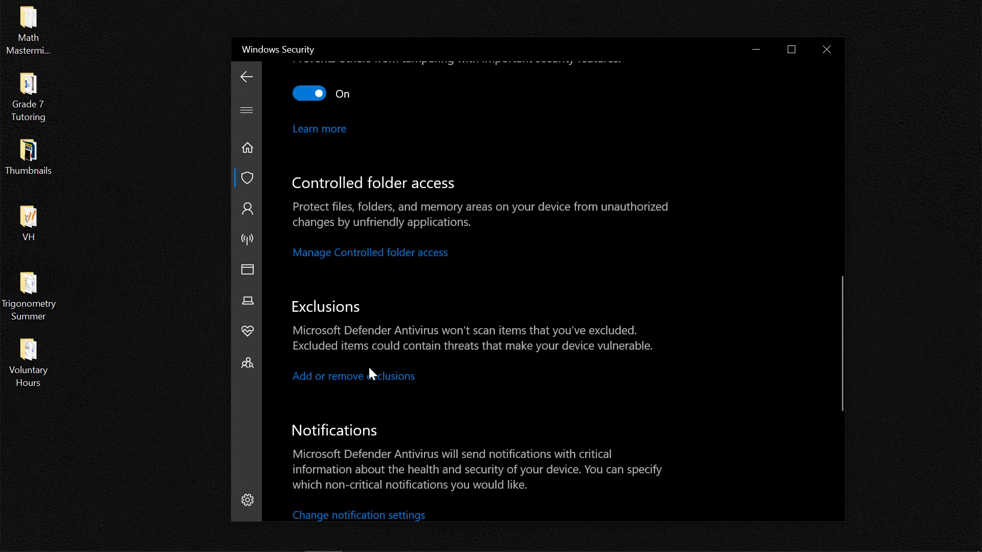
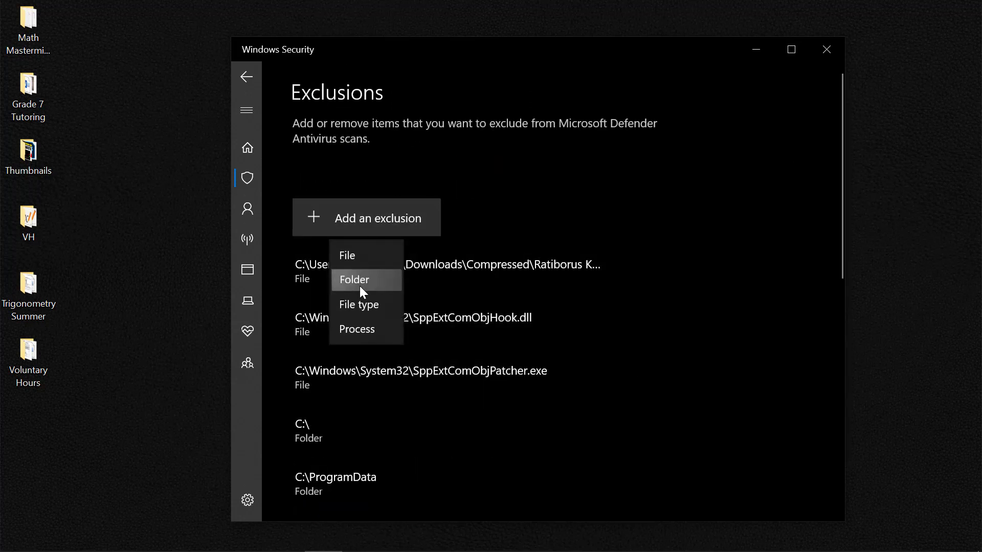
# - Enter C:\Program Files\Epic Games\FallGuys as the location for a new folder exclusion, and close Windows Security
pyautogui.click(360, 286)
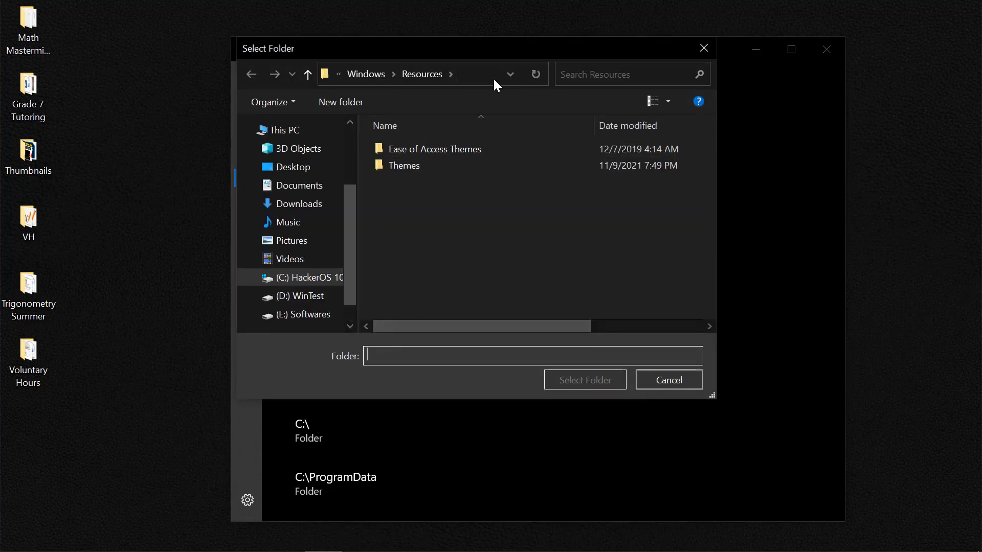
pyautogui.click(481, 75)
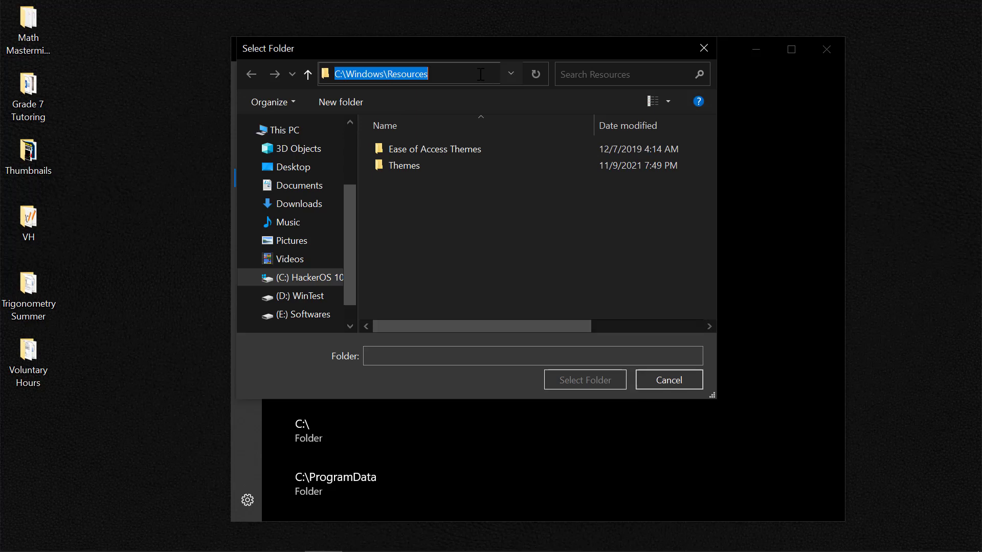
pyautogui.write('C:\\Program Files\\Epic Games\\FallGuys')
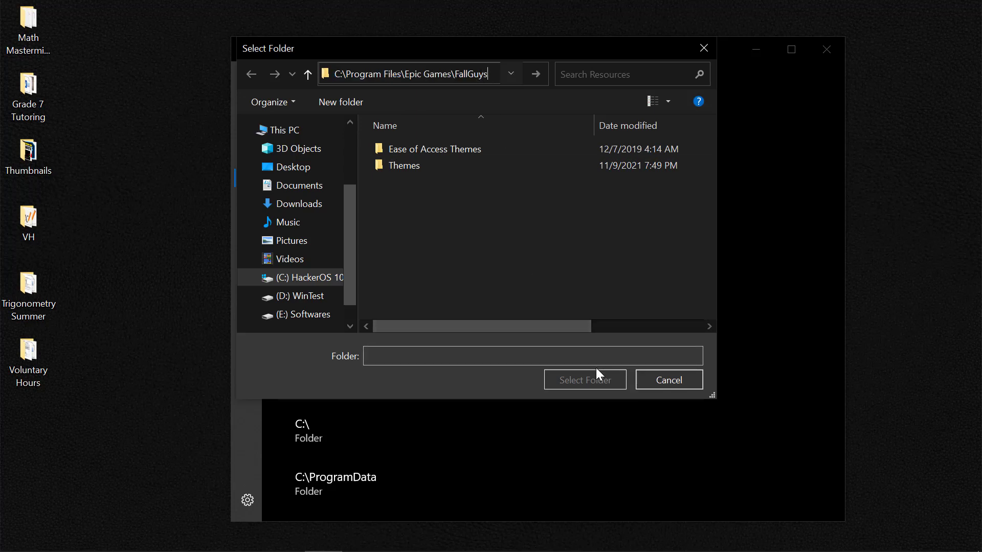
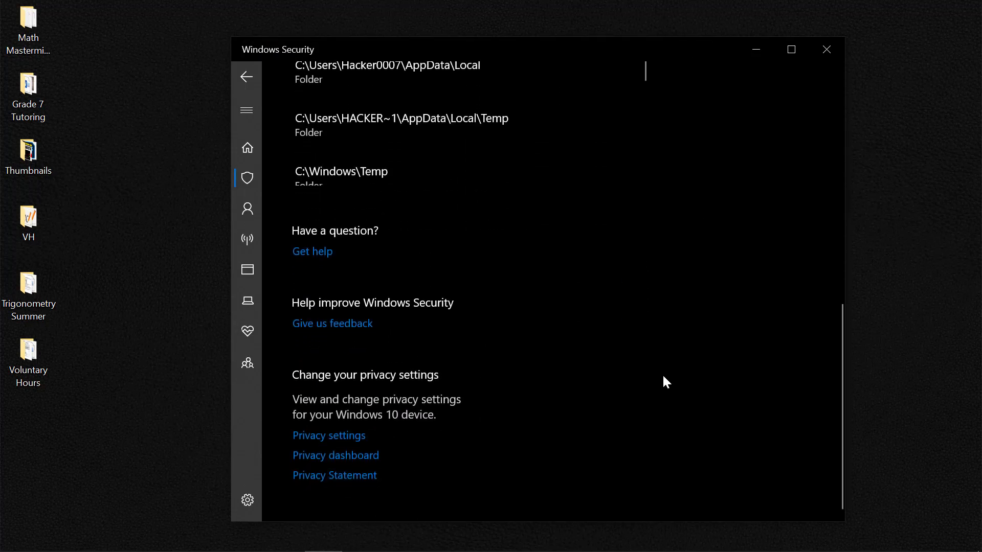
pyautogui.click(826, 51)
# - Refresh the desktop and select the Fall Guys shortcut
pyautogui.rightClick(318, 157)
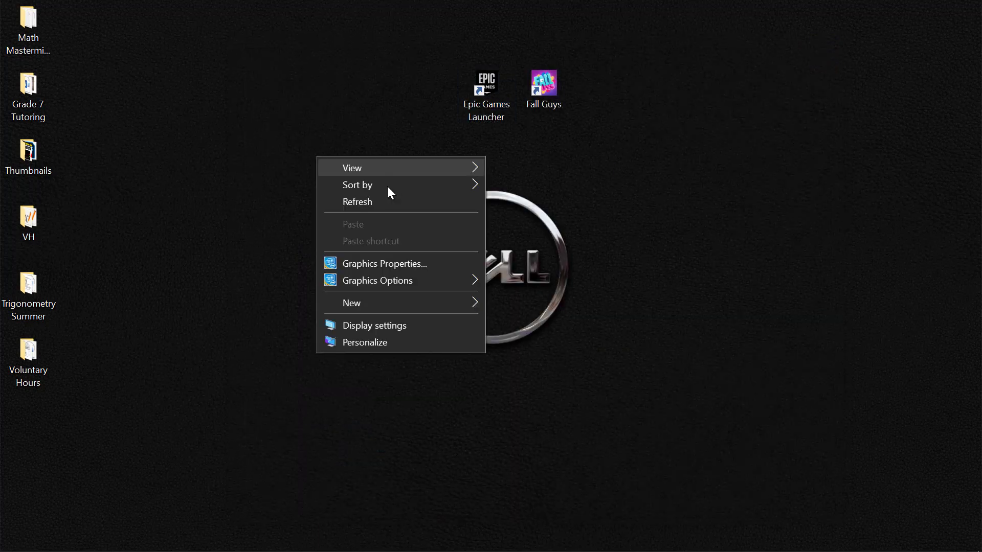
pyautogui.click(387, 201)
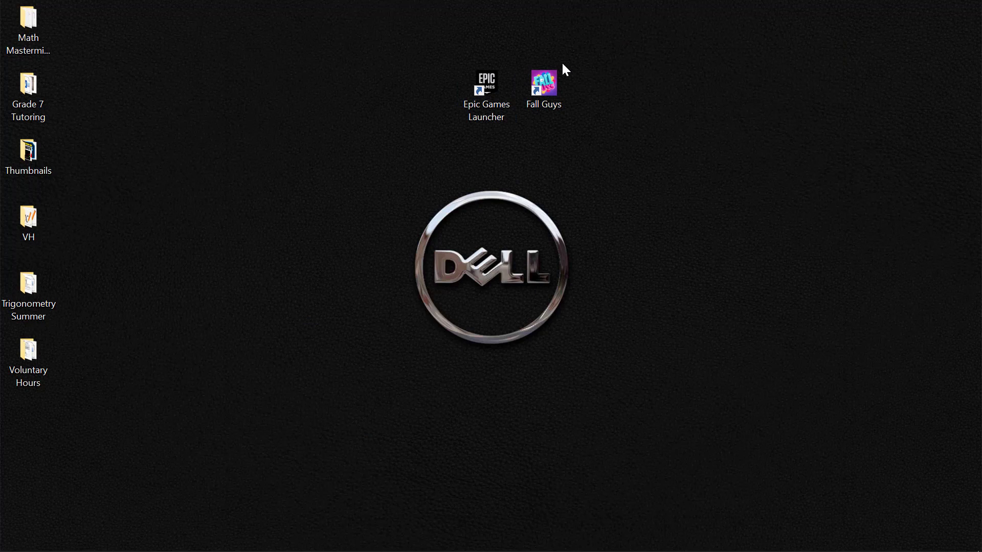
pyautogui.click(539, 98)
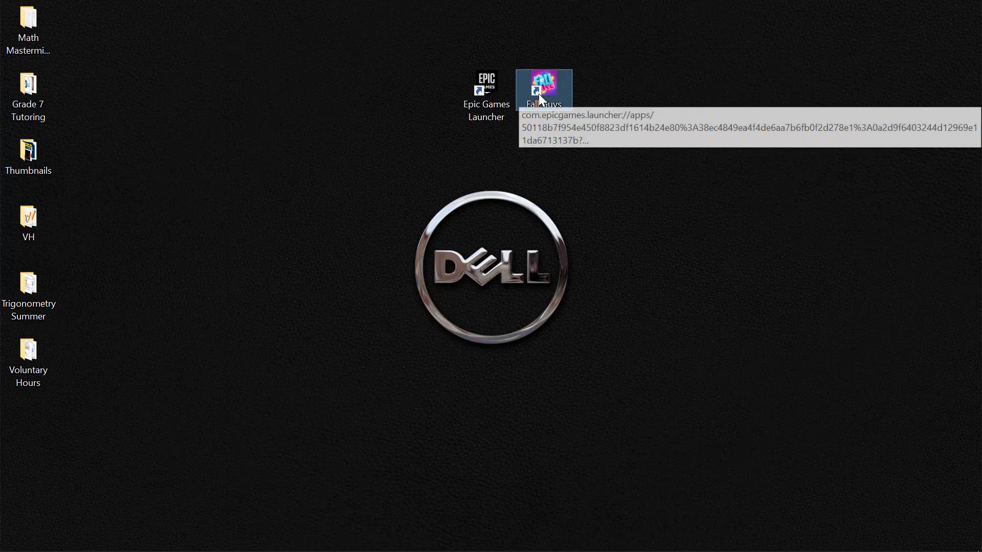